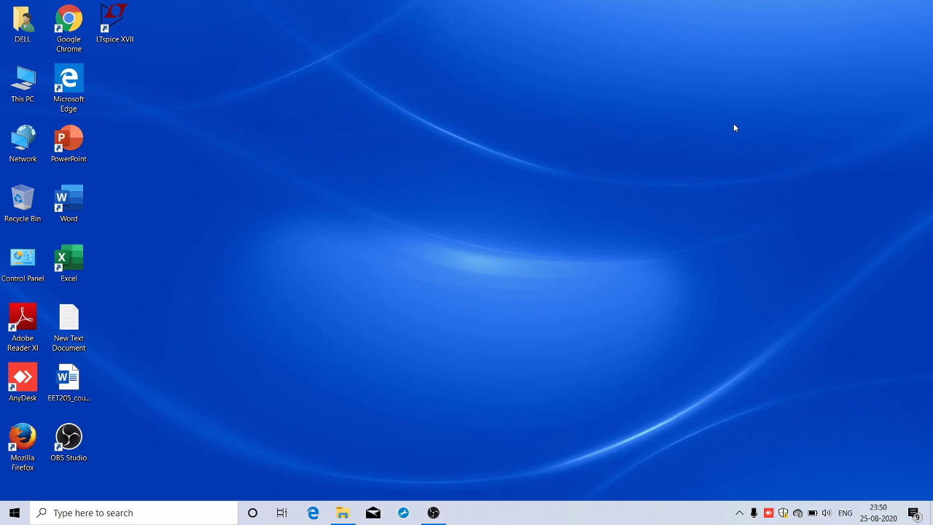
Step: Launch LTspice XVII from its desktop shortcut
double_click(113, 25)
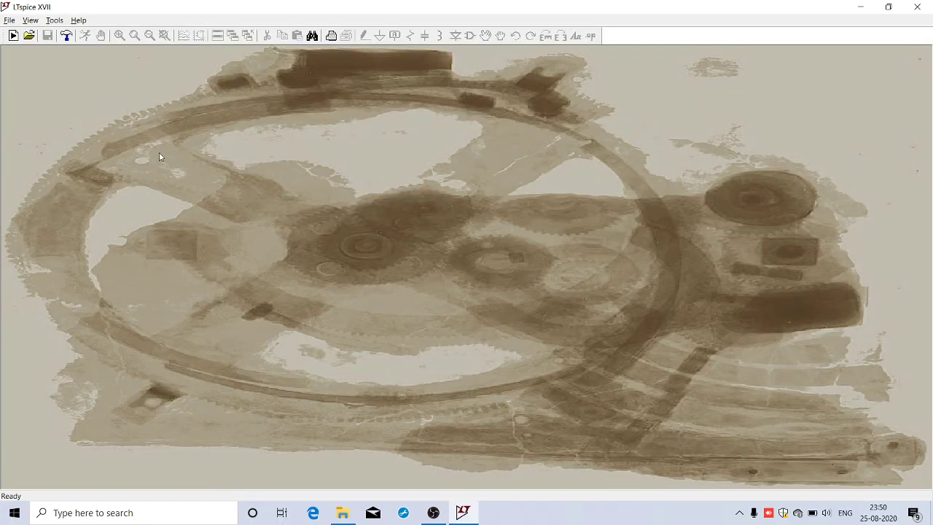
Step: Create a new blank schematic, Draft1.asc, from the File menu
click(8, 21)
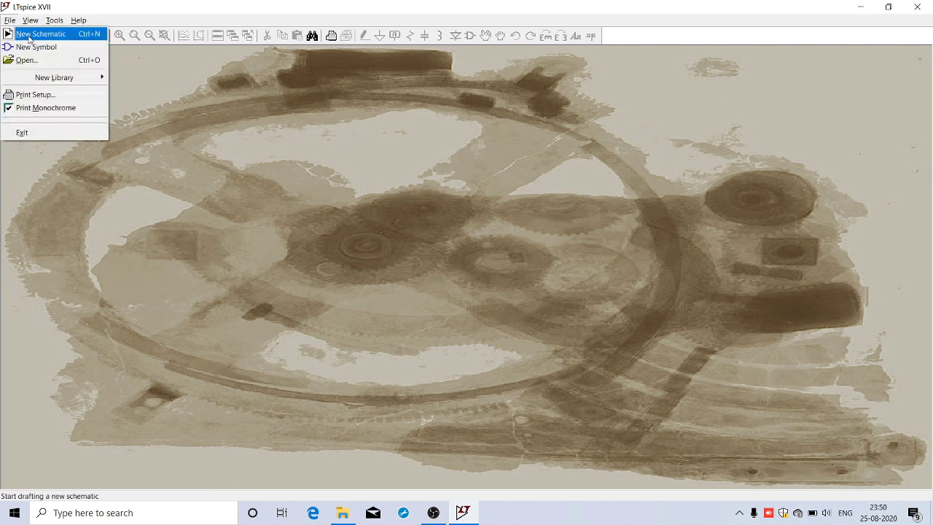
click(29, 38)
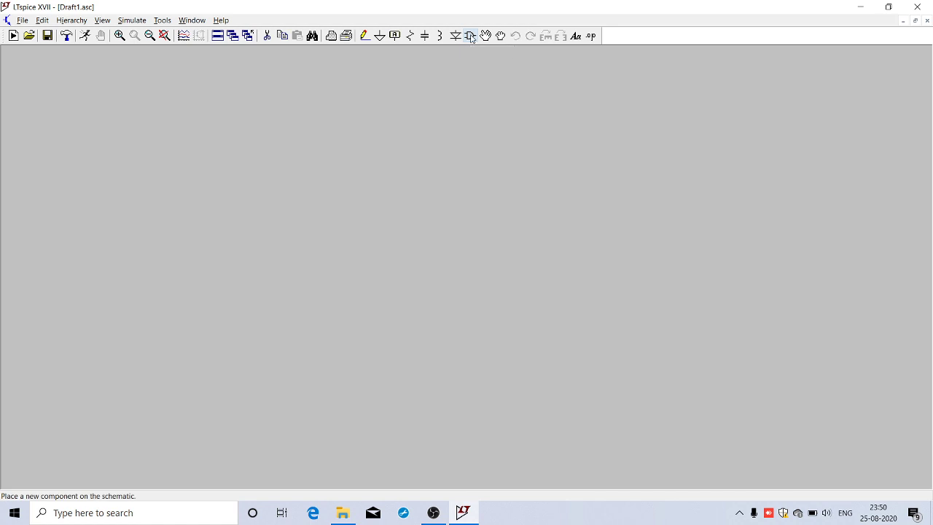
Step: Search the component library for 'voltage' and place source V1 on the sheet's left side
click(471, 36)
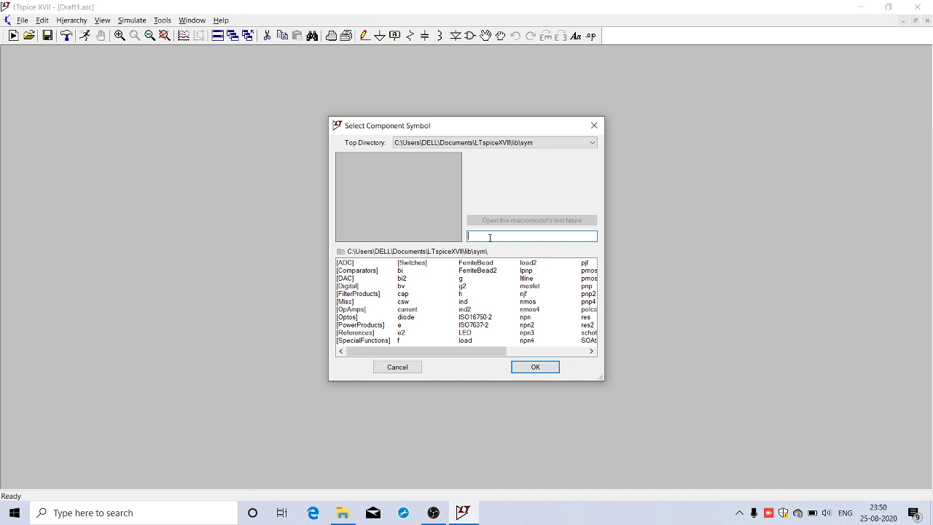
text(volt)
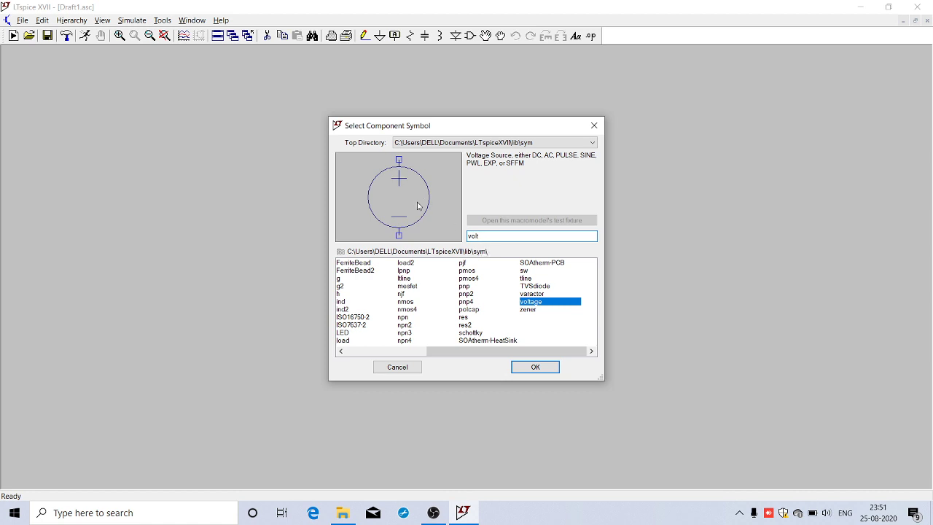
click(535, 366)
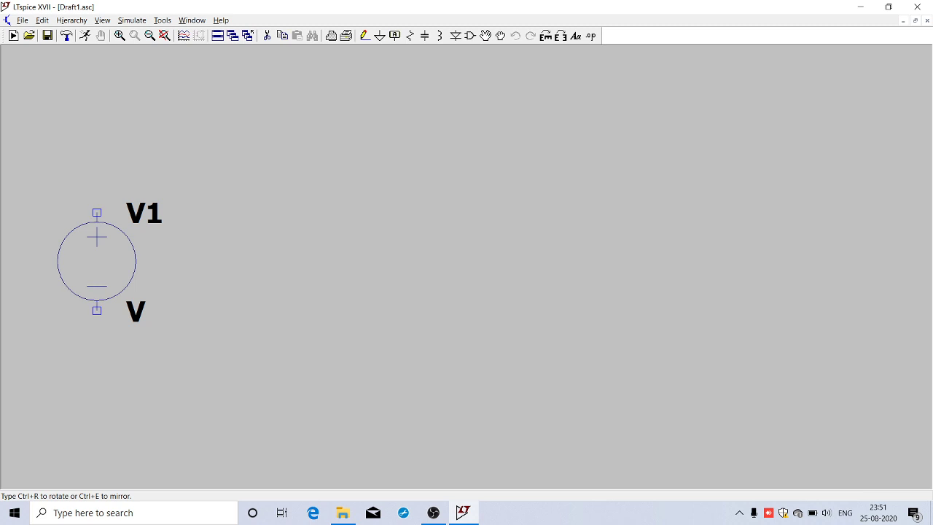
click(97, 213)
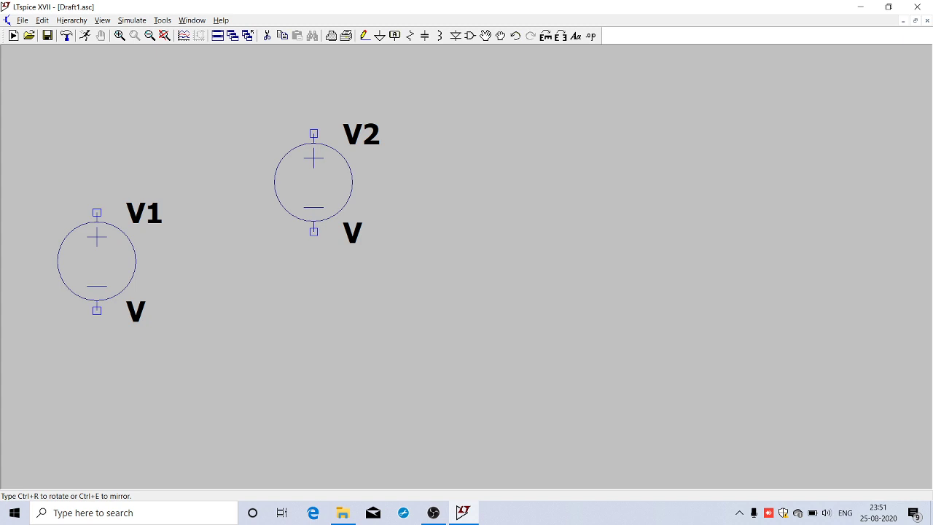
key(Escape)
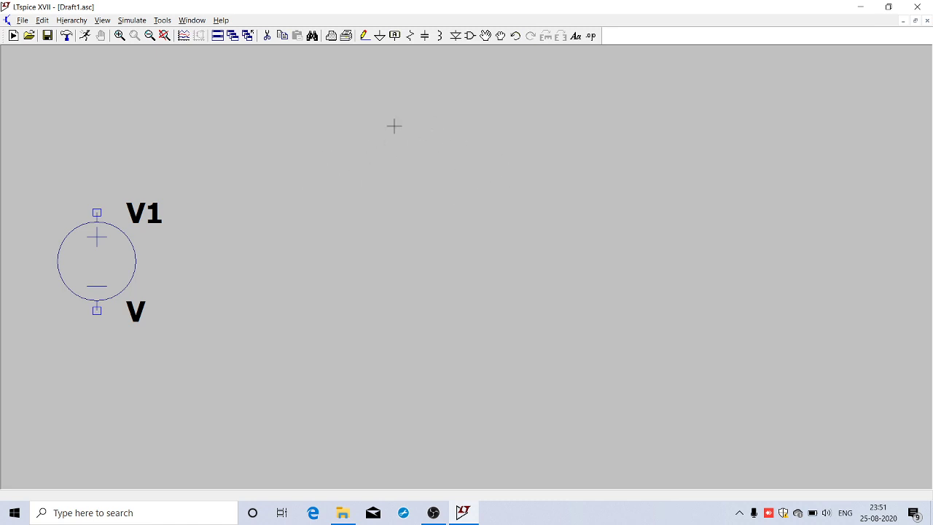
Step: Place a horizontally rotated resistor R1 above and right of V1
click(411, 37)
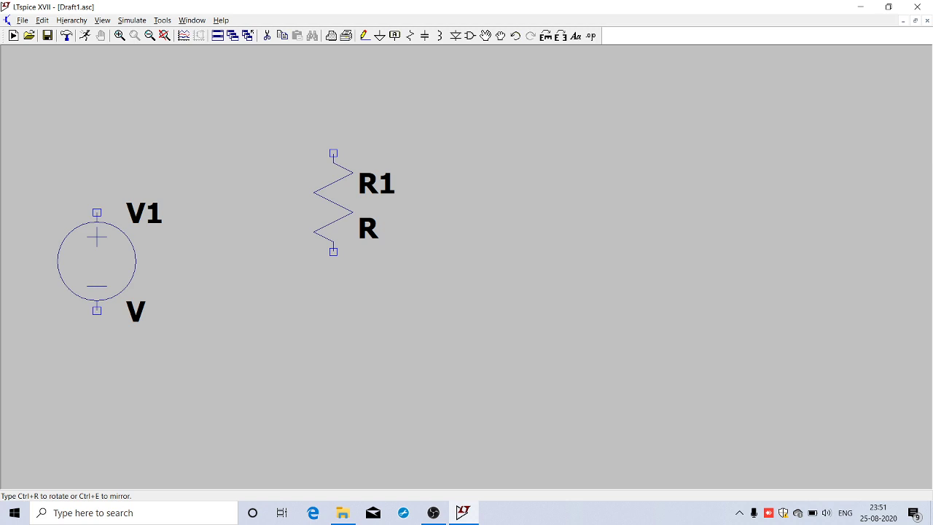
key(ctrl+r)
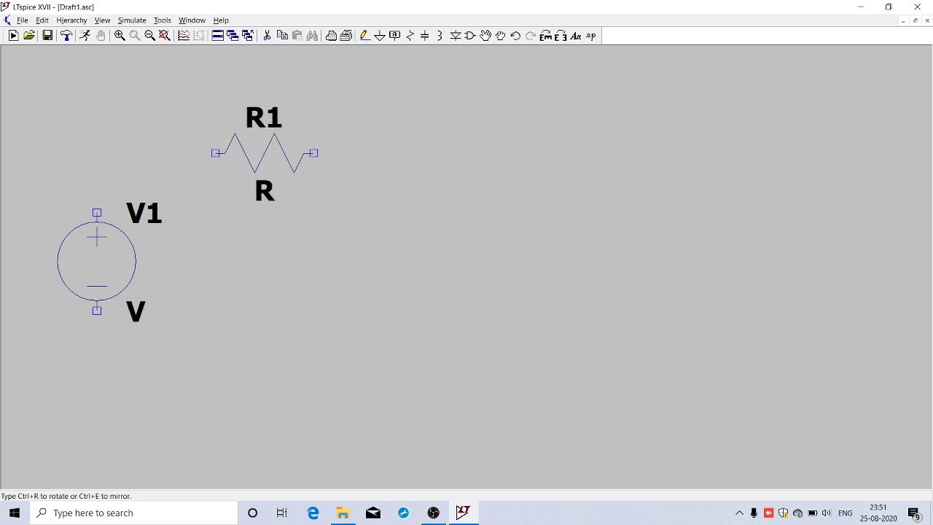
click(264, 153)
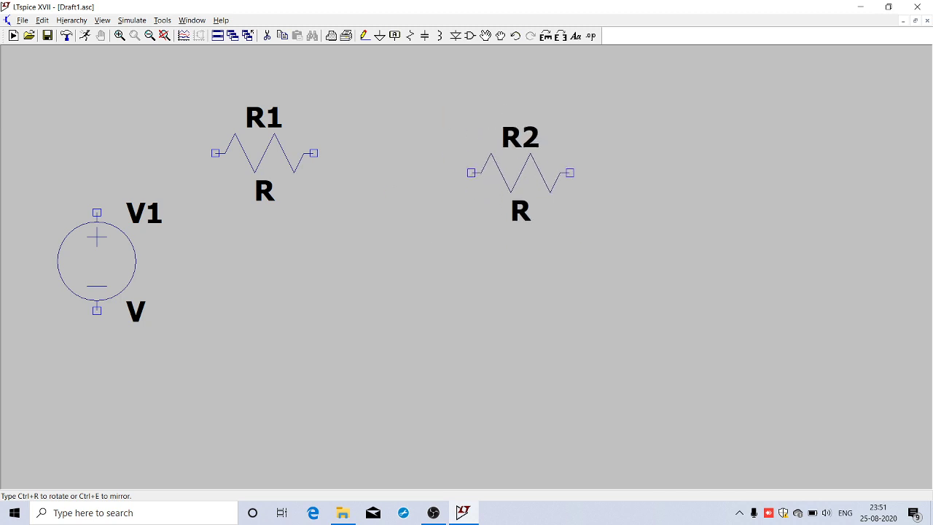
key(Escape)
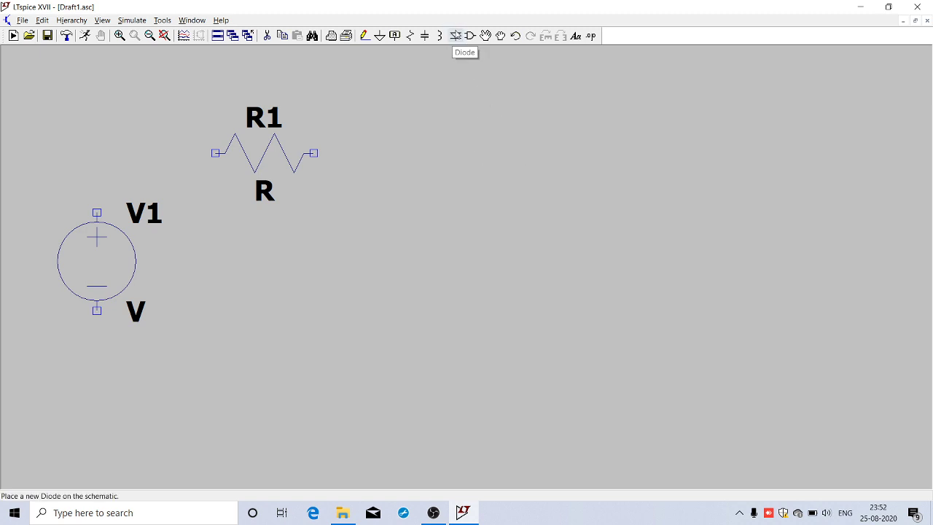
Step: Place diode D1 to the right of R1
click(455, 36)
click(411, 212)
key(Escape)
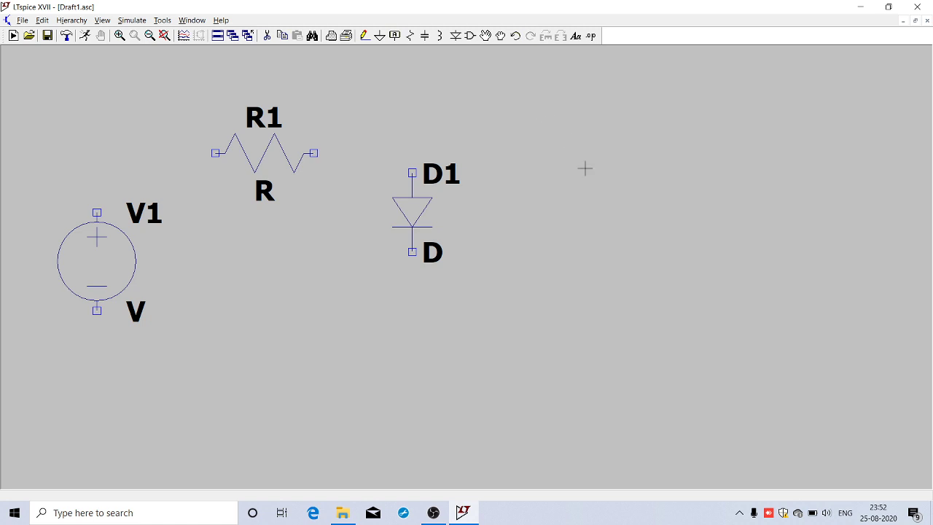
Step: Find the 'batt' component and place battery V2 directly below diode D1
click(470, 36)
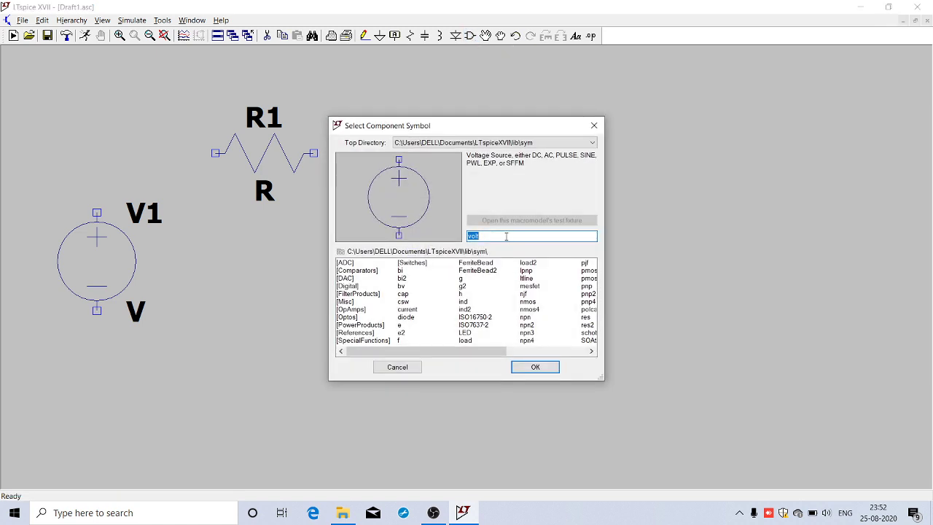
text(batt)
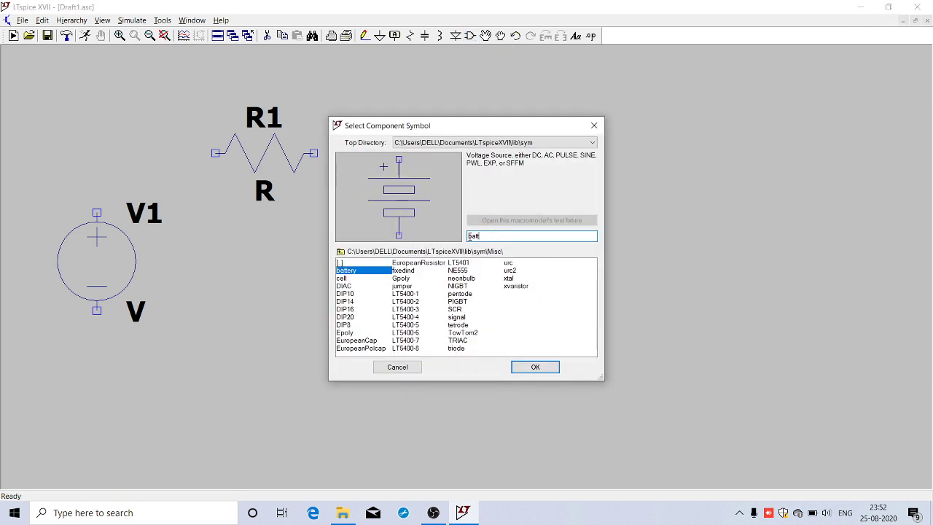
click(543, 370)
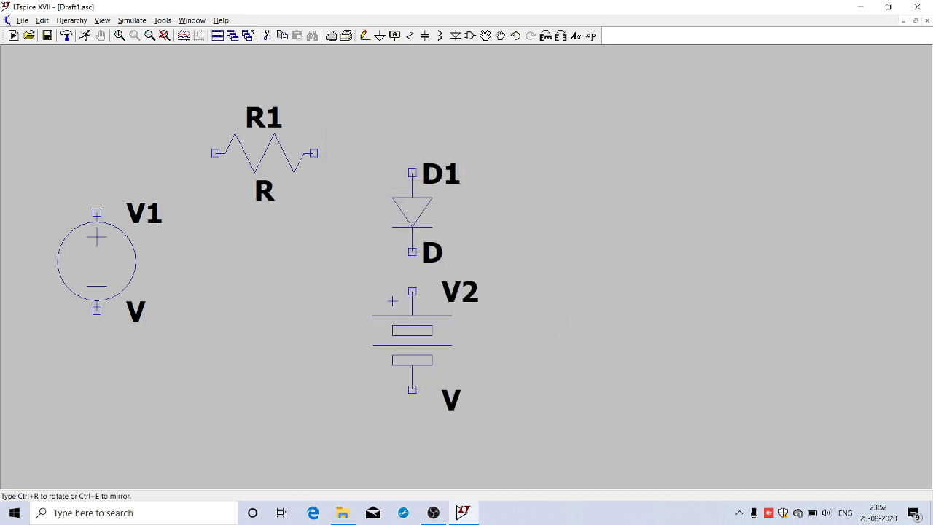
click(412, 291)
key(Escape)
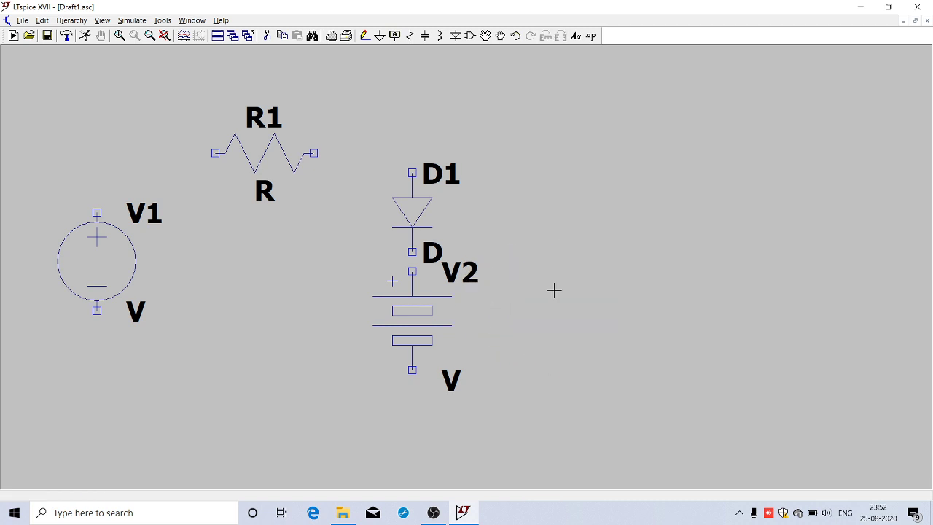
Step: Wire V1's top terminal to R1, and R1's right end to D1's top
click(367, 39)
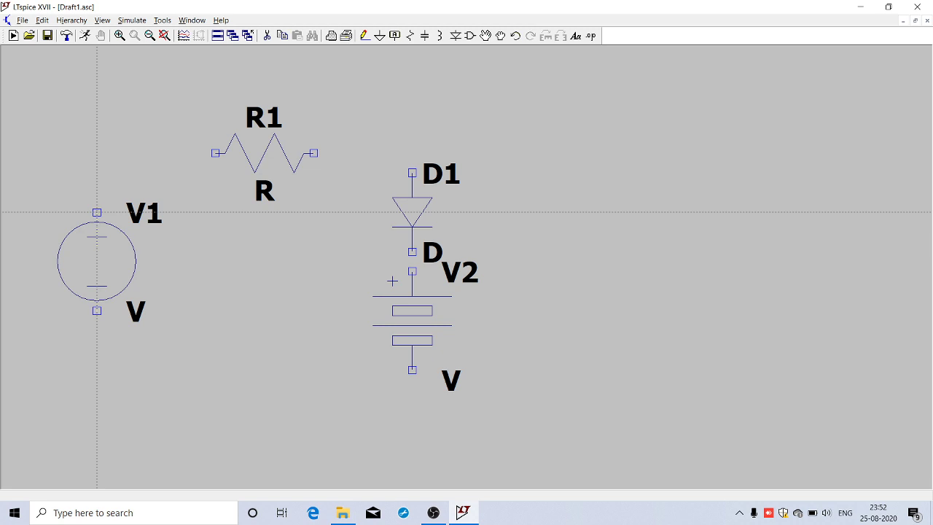
click(97, 212)
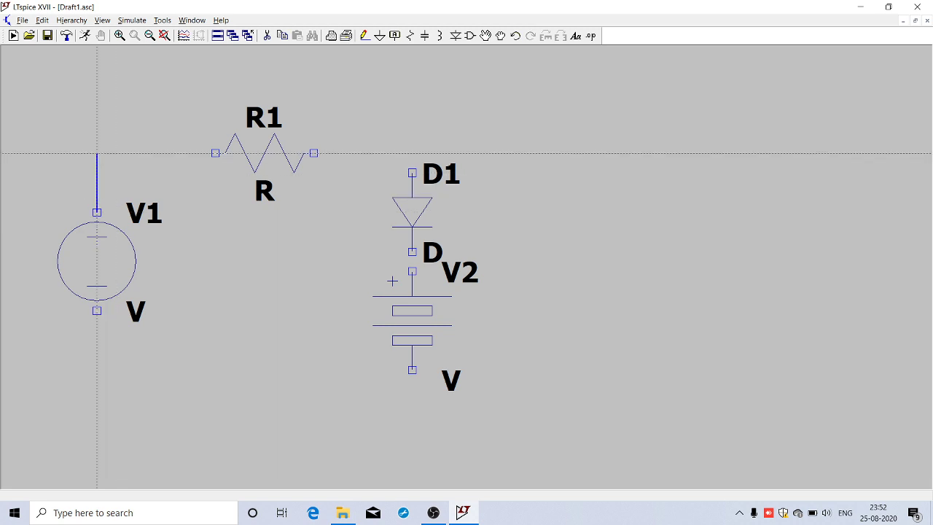
click(97, 153)
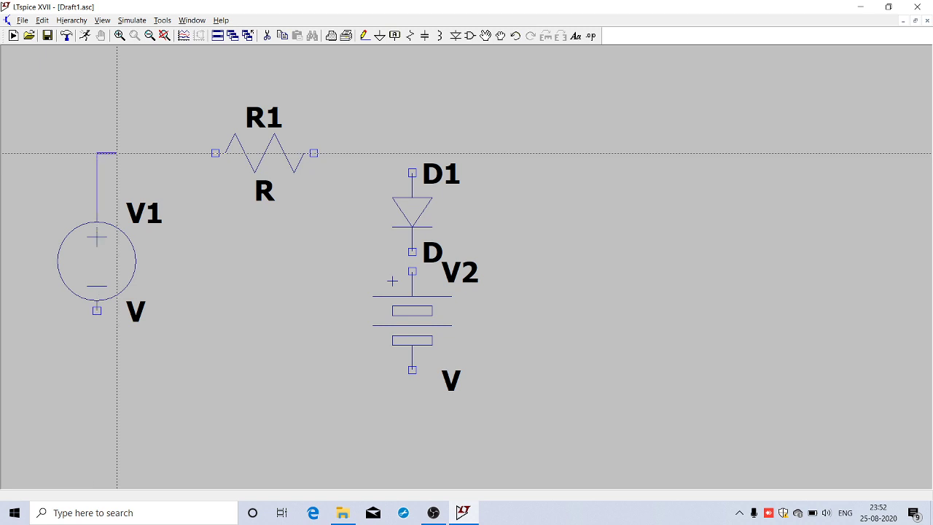
click(215, 153)
click(313, 153)
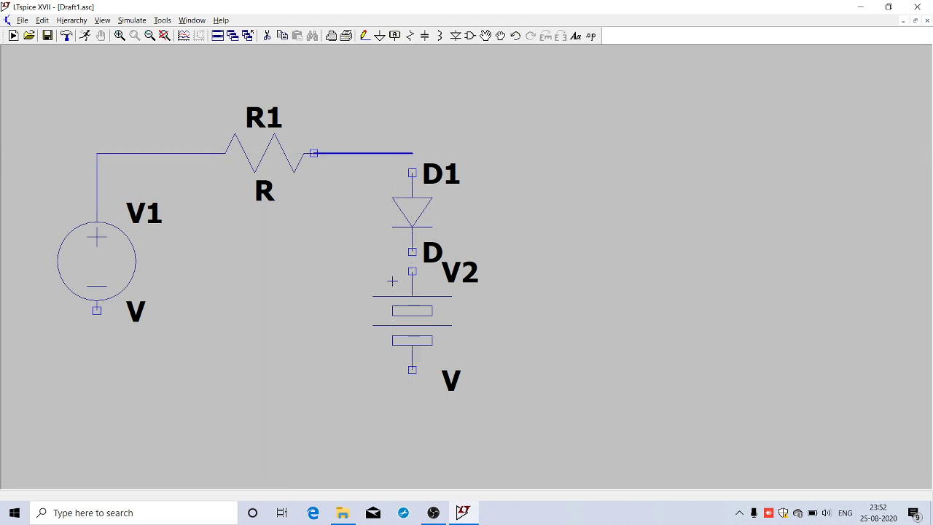
click(412, 172)
Step: Wire D1's bottom to battery V2, and V2's bottom back to V1's bottom terminal
click(412, 252)
click(412, 271)
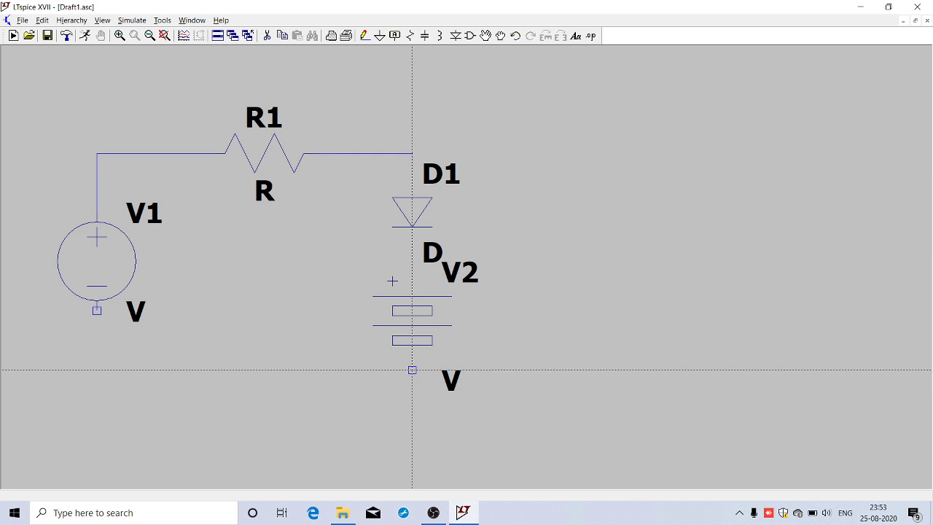
click(411, 369)
click(412, 389)
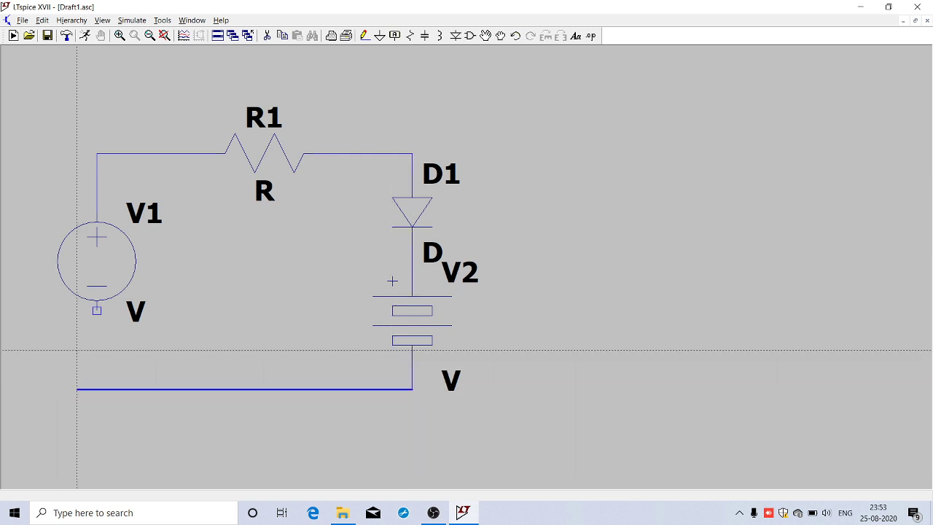
click(96, 353)
click(96, 311)
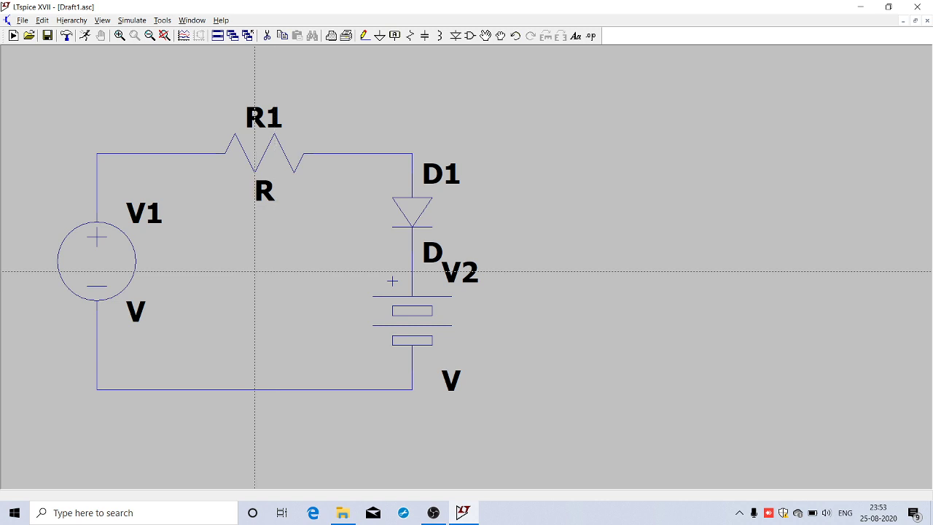
key(Escape)
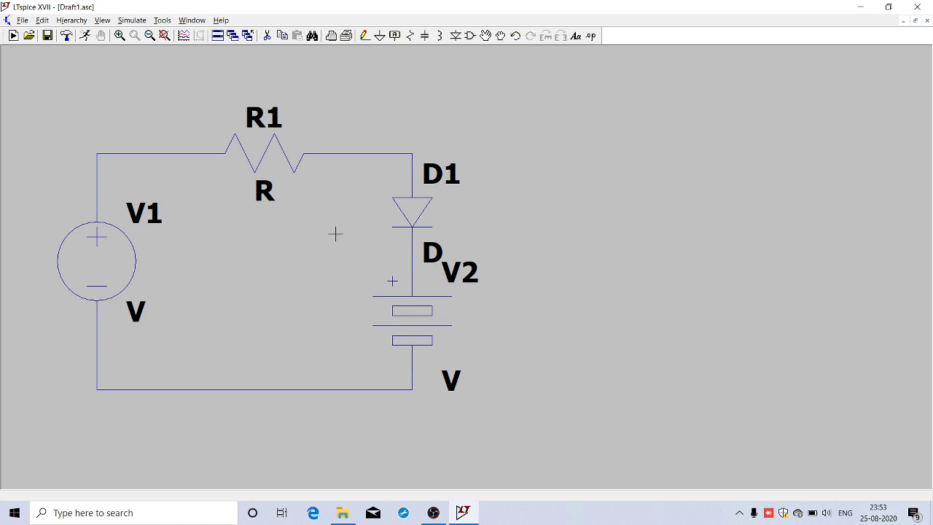
Step: Place a GND symbol on the bottom wire of the loop
click(379, 36)
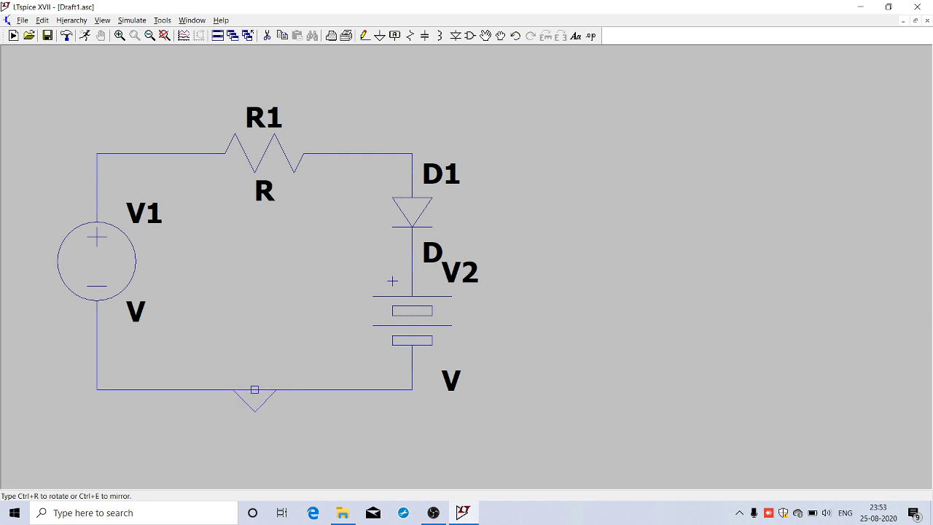
click(235, 389)
key(Escape)
key(Escape)
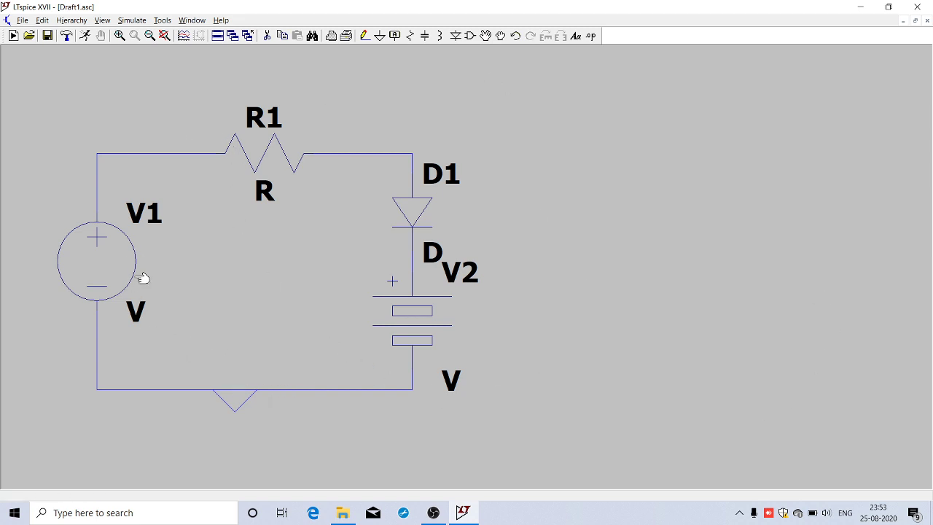
Step: Set V1 to a SINE function with 8 V amplitude and 50 Hz frequency
right_click(100, 265)
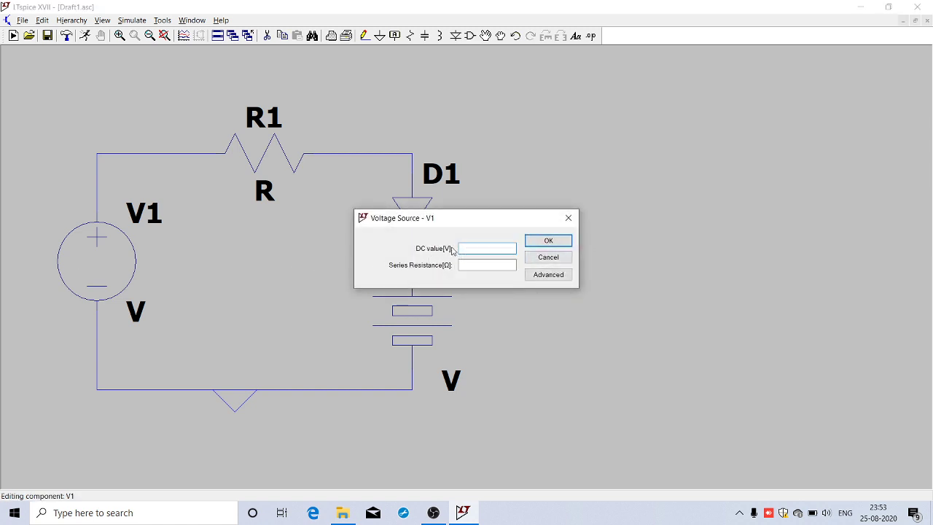
click(548, 275)
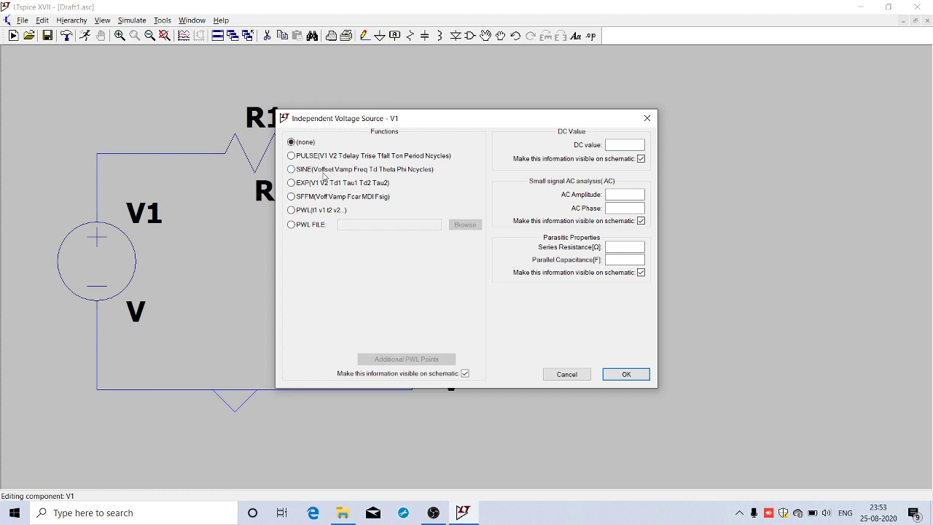
click(292, 169)
click(436, 264)
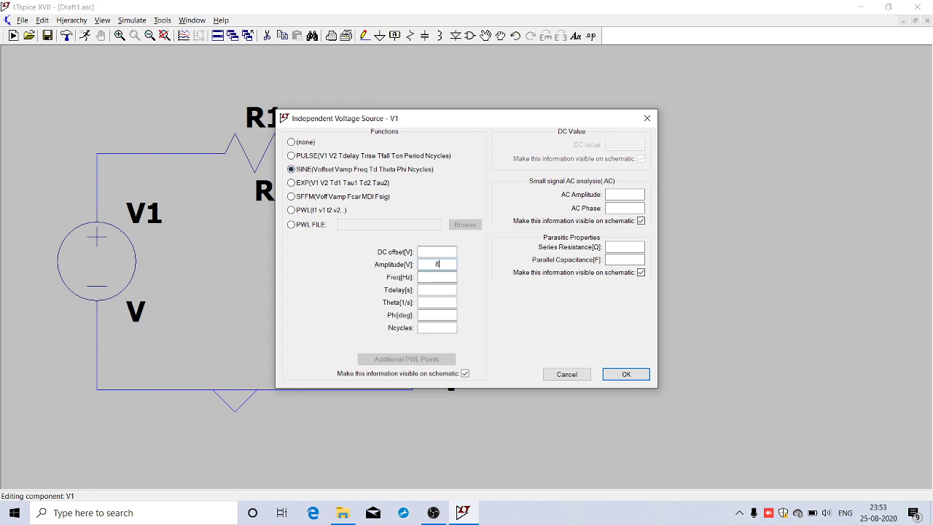
click(441, 277)
click(626, 374)
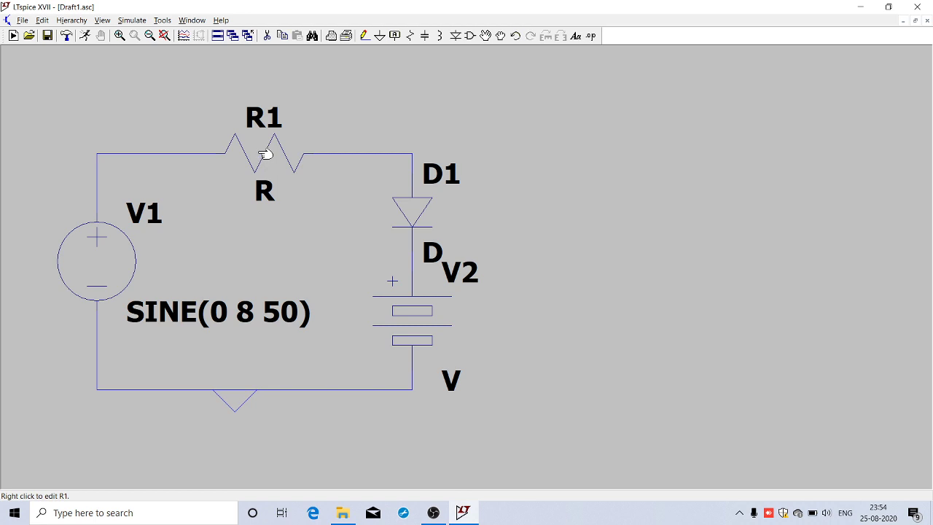
Step: Give resistor R1 a resistance of 2k and battery V2 a DC value of 3 V
right_click(264, 155)
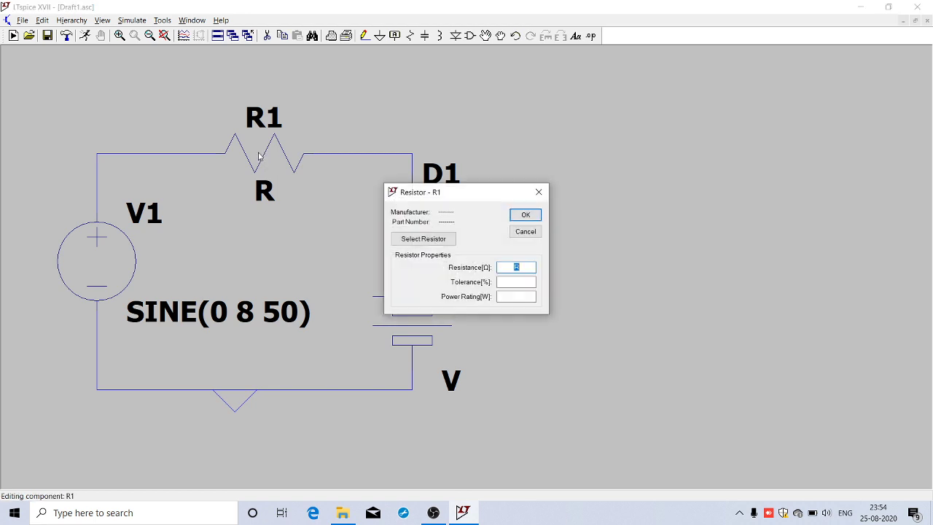
text(2k)
click(526, 215)
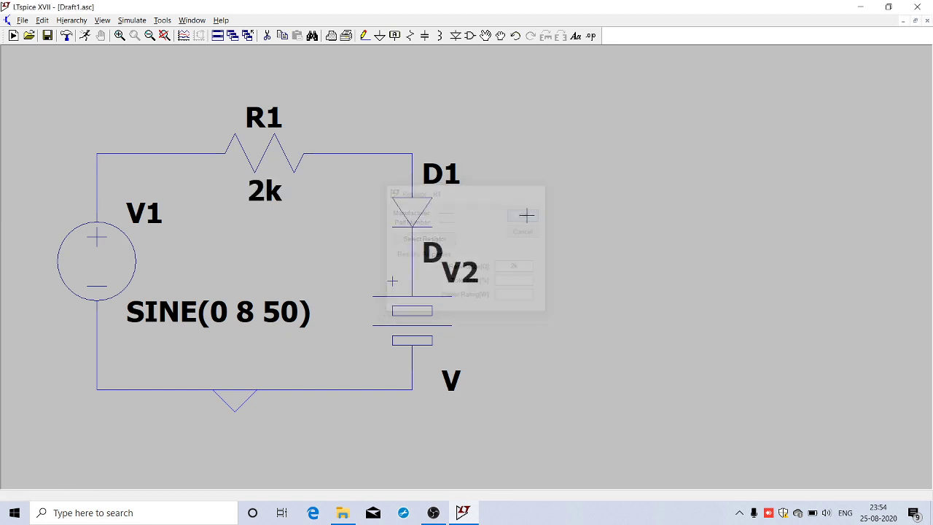
right_click(421, 320)
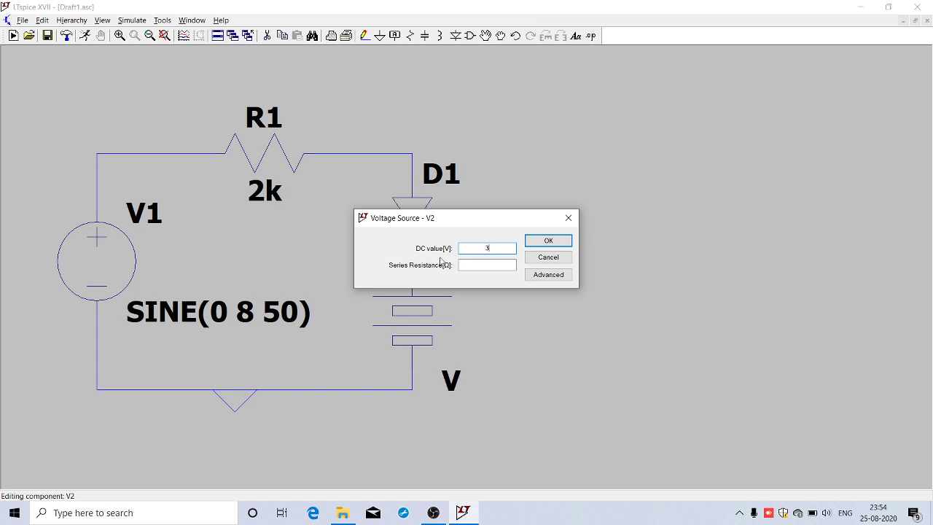
click(548, 240)
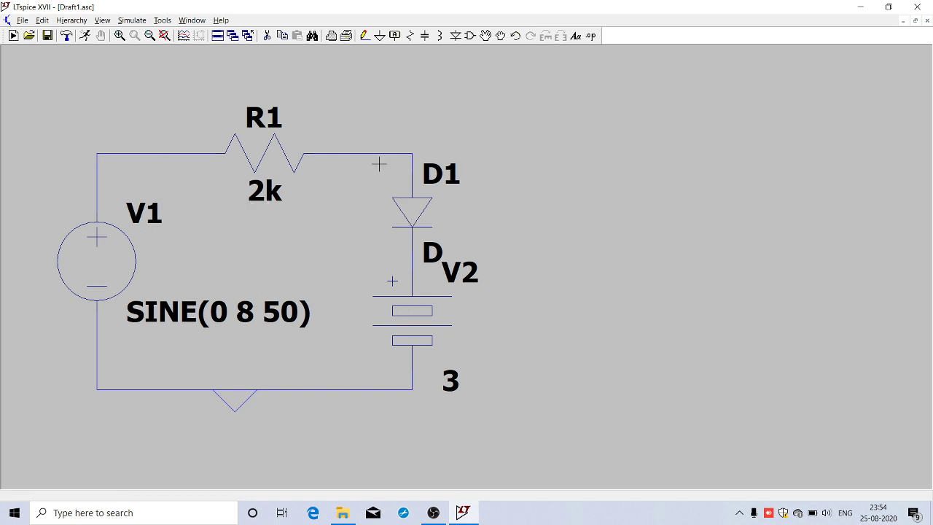
Step: Run the simulation and enter 100m as the transient analysis stop time
click(130, 21)
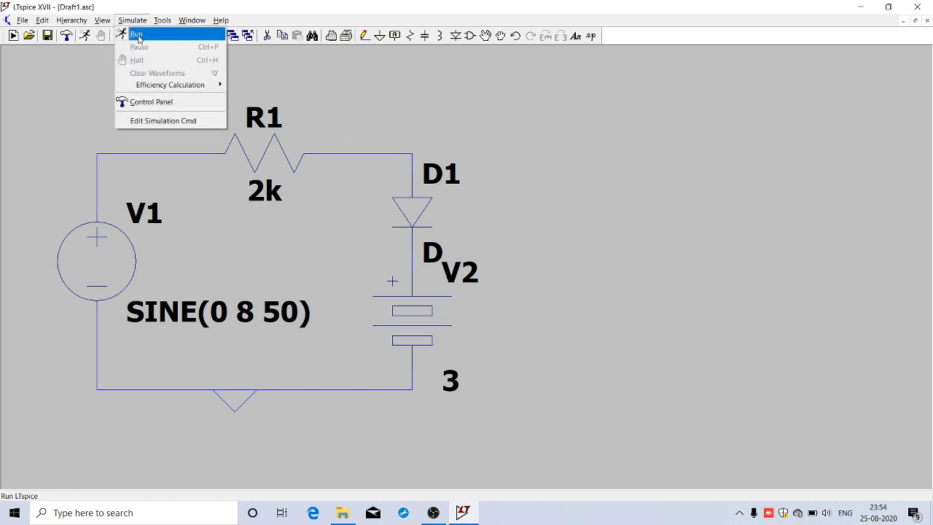
click(138, 35)
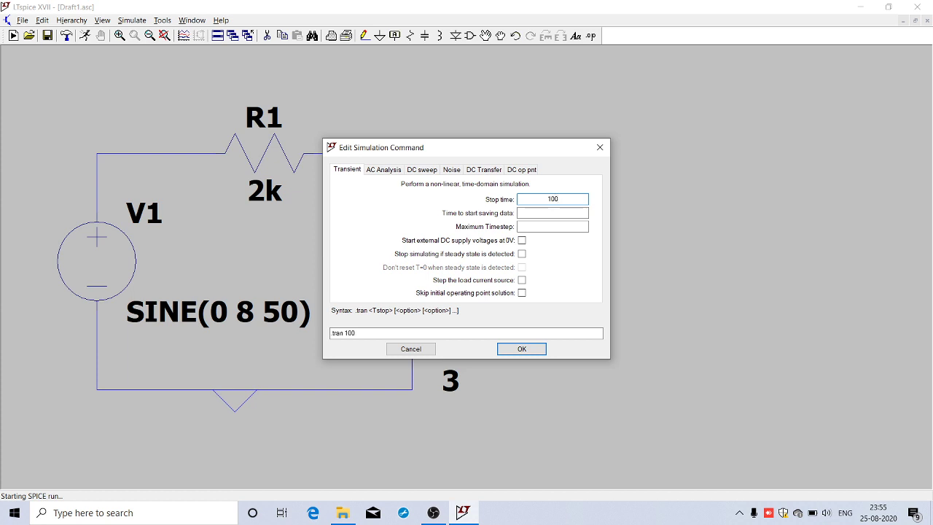
text(m)
Step: Confirm the .tran 100m analysis and probe the V1–R1 wire to plot the V(n001) sine
click(522, 349)
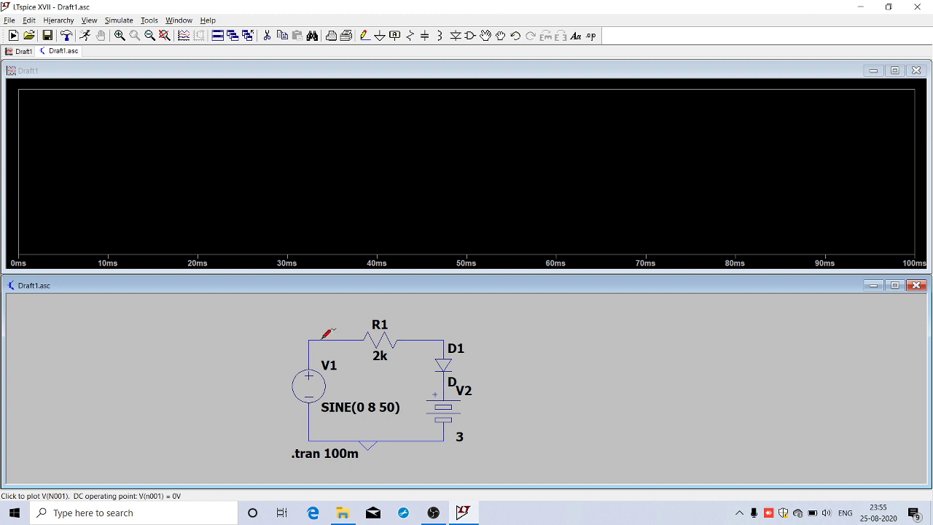
click(322, 338)
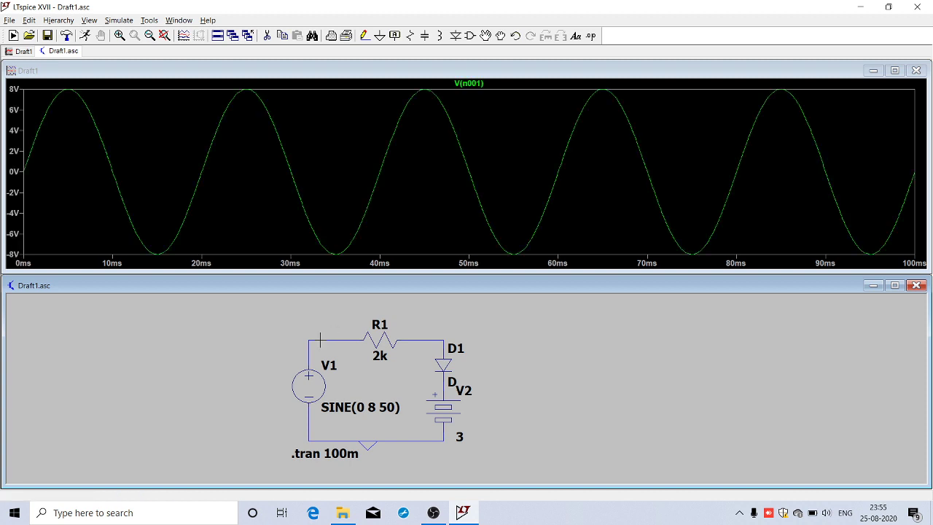
Step: Delete the V(n001) trace, probe the D1 node for V(n002), then re-add V(n001)
right_click(475, 84)
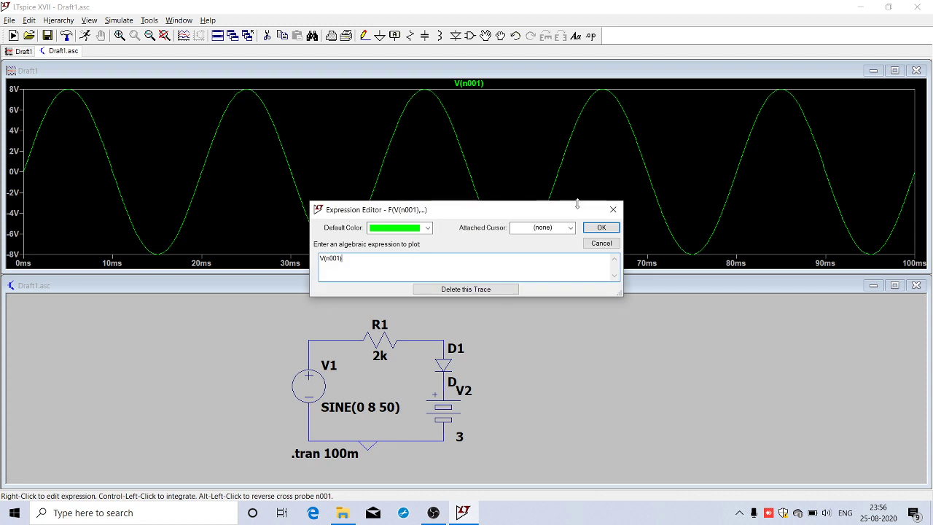
click(464, 290)
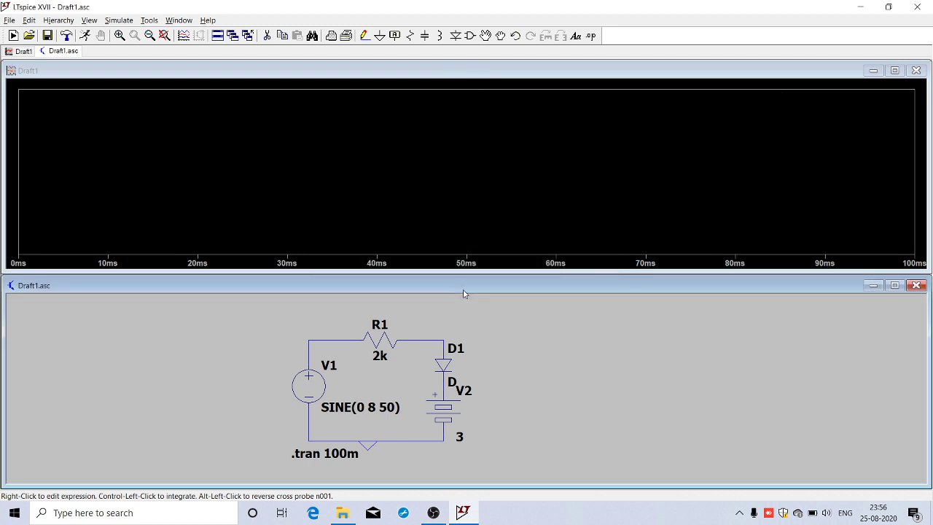
click(447, 335)
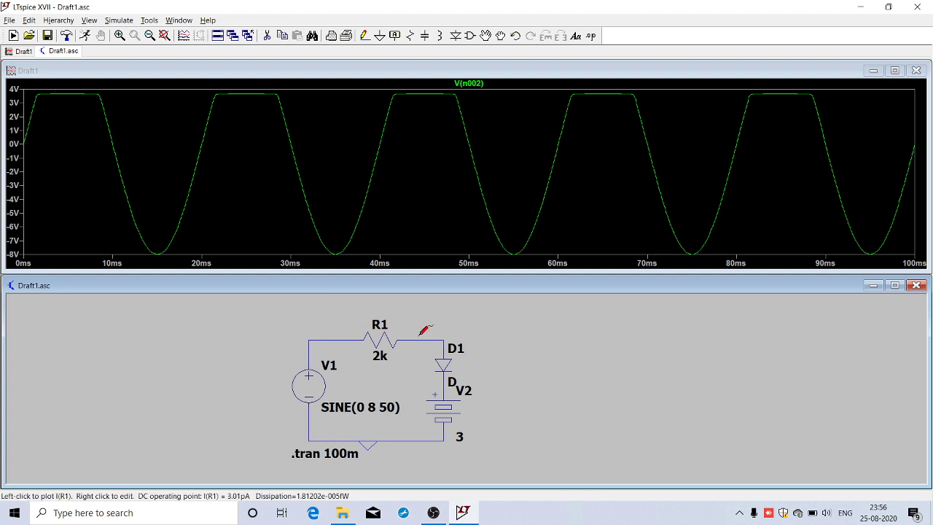
click(317, 337)
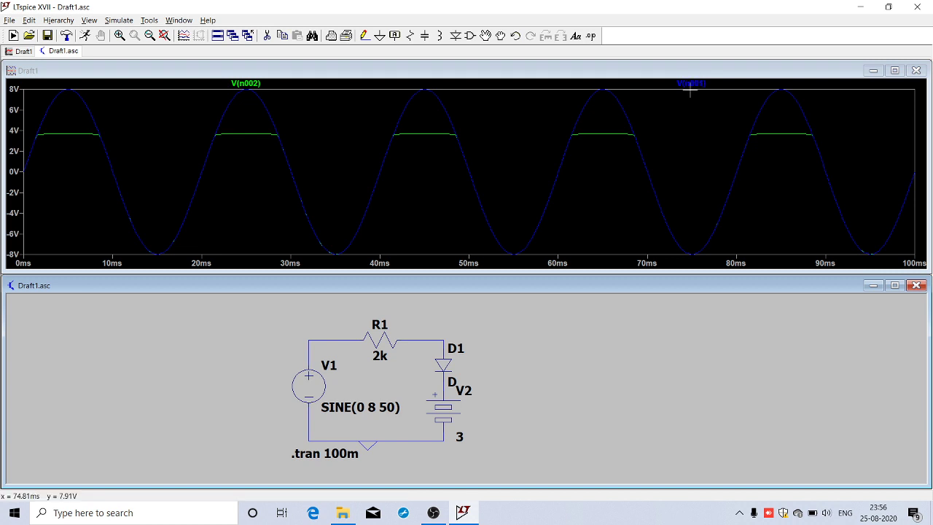
Step: Delete the V(n001) trace so only the clipped V(n002) output is plotted
right_click(696, 83)
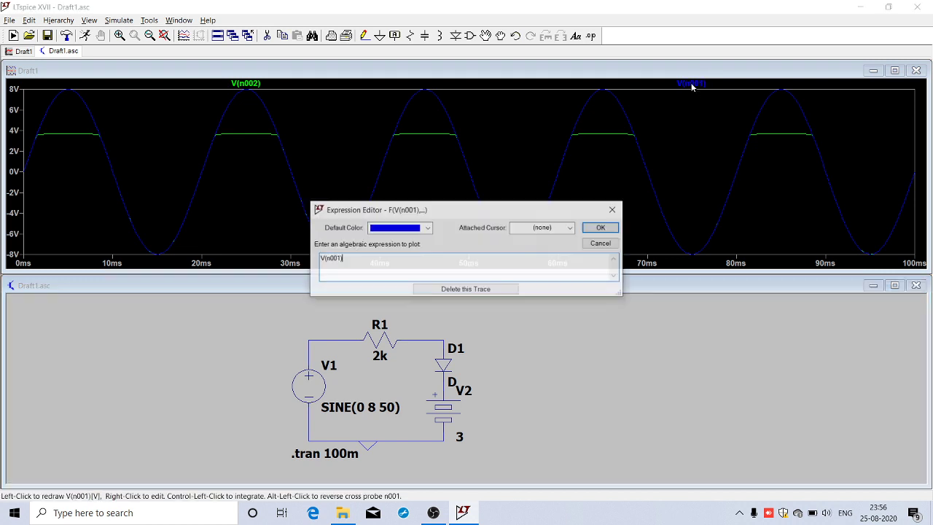
click(477, 290)
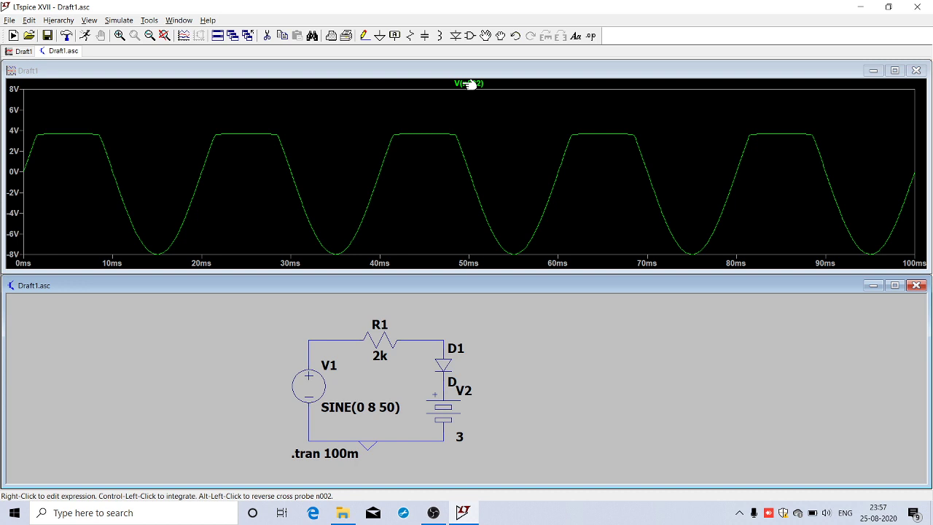
Step: Attach the 1st cursor to V(n002) and move it onto a clipped peak (about 3.675 V)
right_click(470, 83)
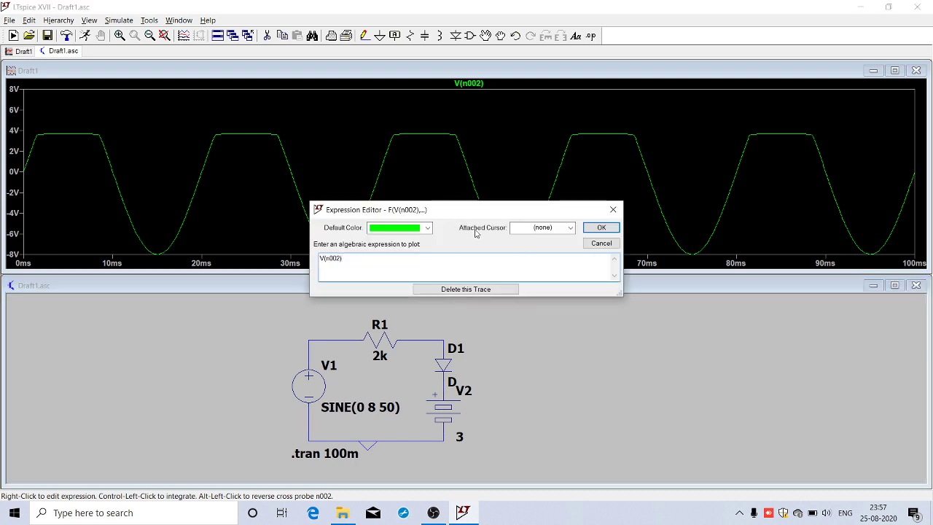
click(570, 228)
click(557, 249)
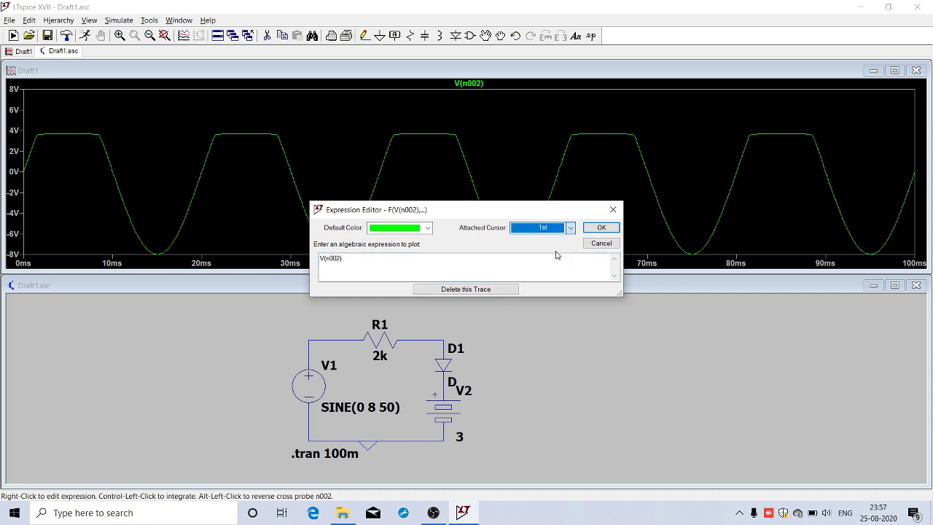
click(600, 228)
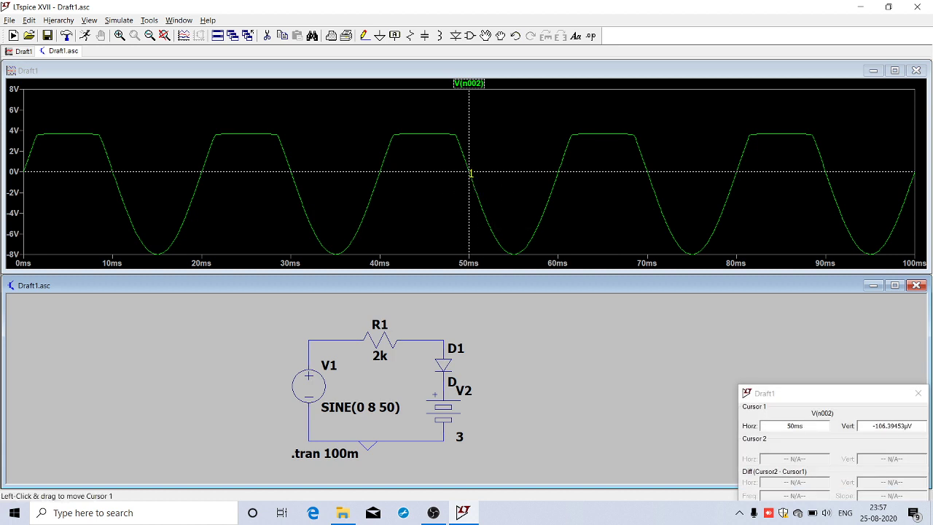
drag(470, 172, 423, 134)
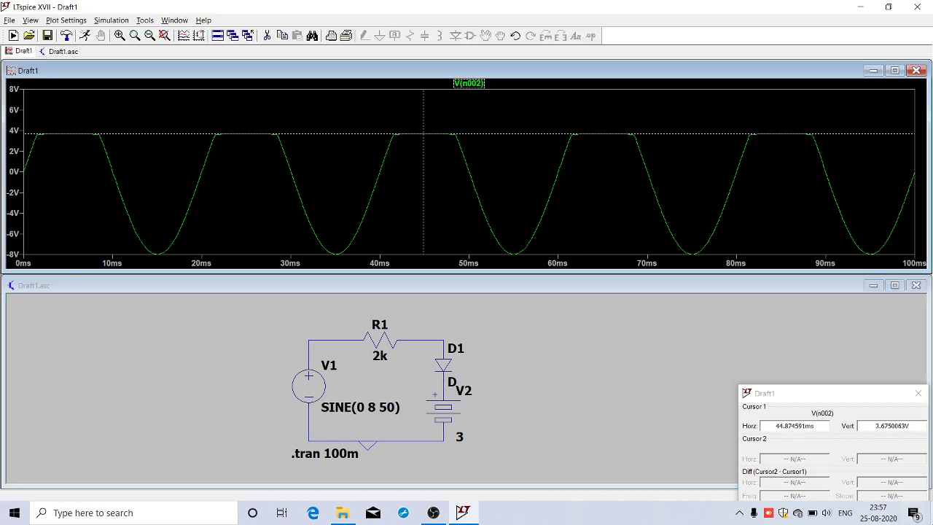